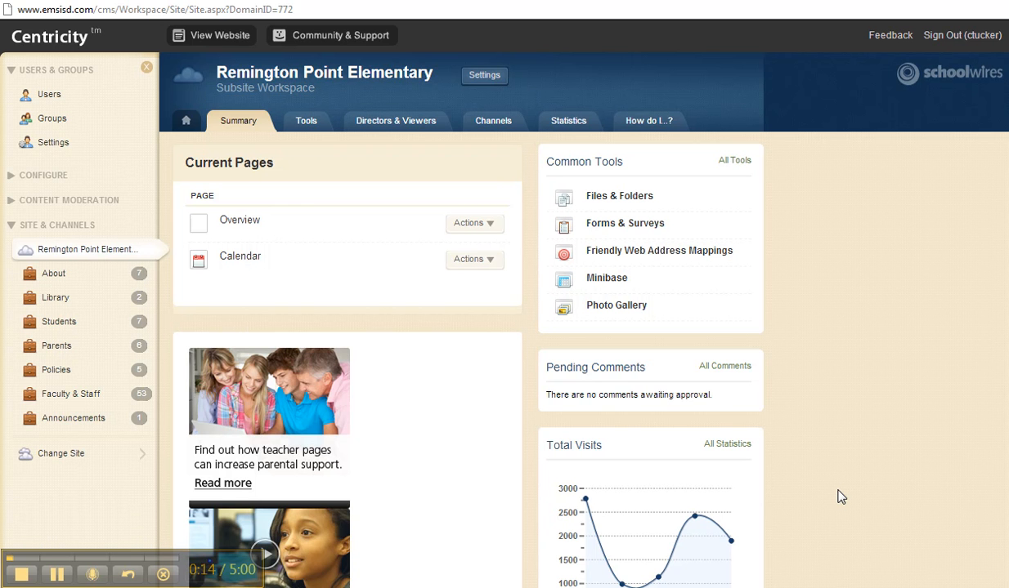
Open the Headlines app on the site's Overview page and start a new headline.
click(239, 222)
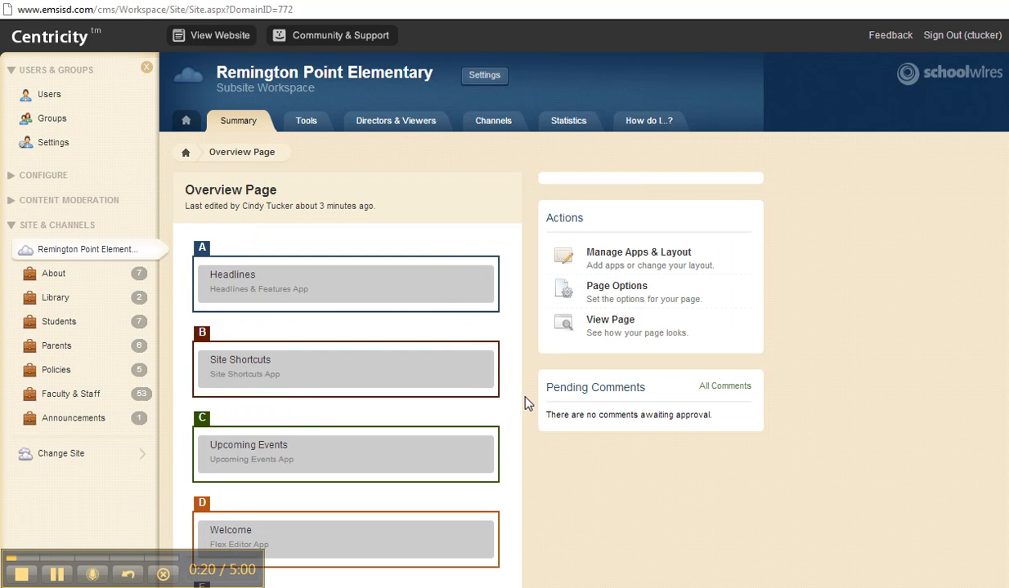
click(269, 283)
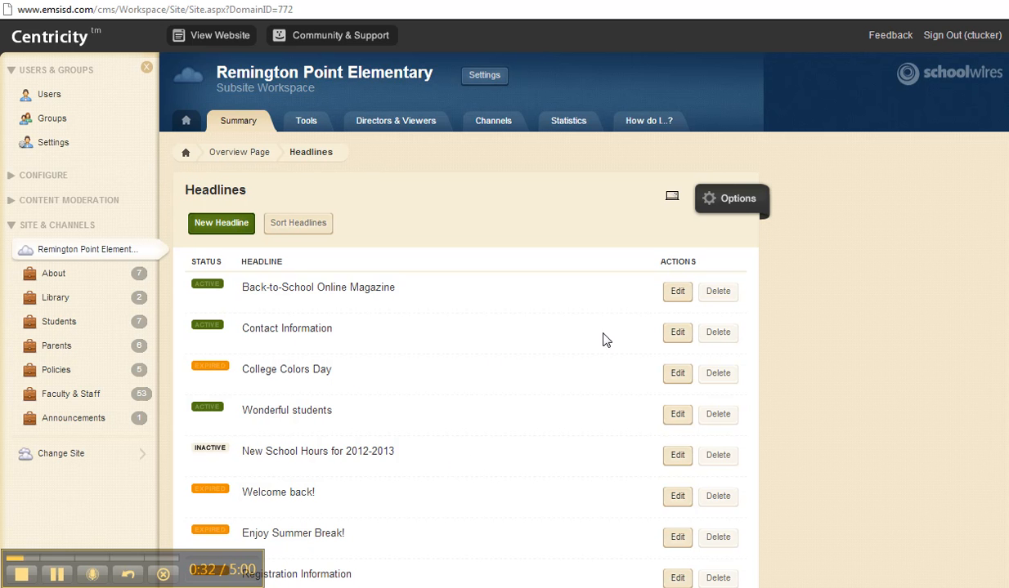
click(223, 226)
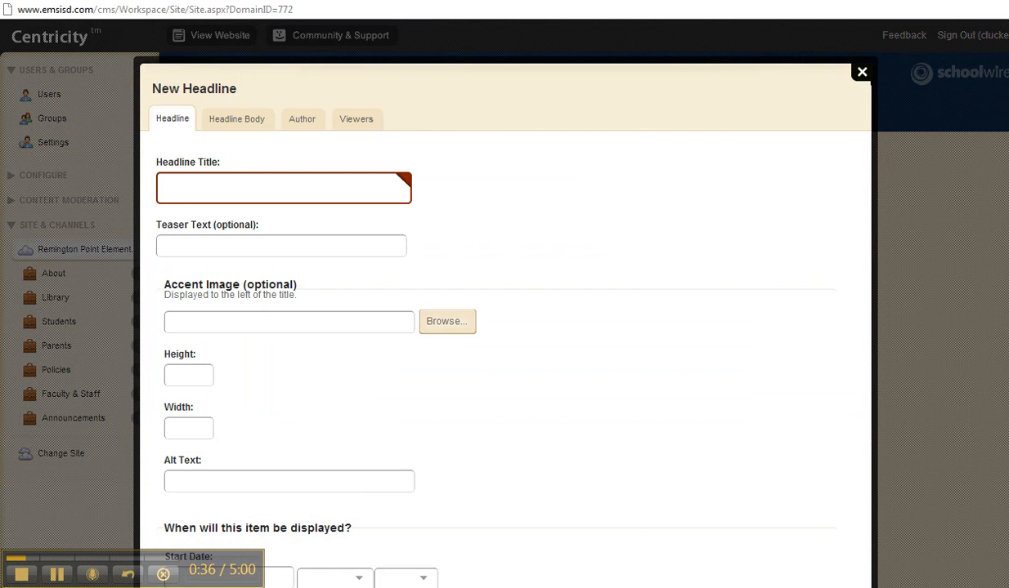
Copy the title "Free State Fair Tickets for Employees and Students" from the Word document into the Headline Title.
key(alt+Tab)
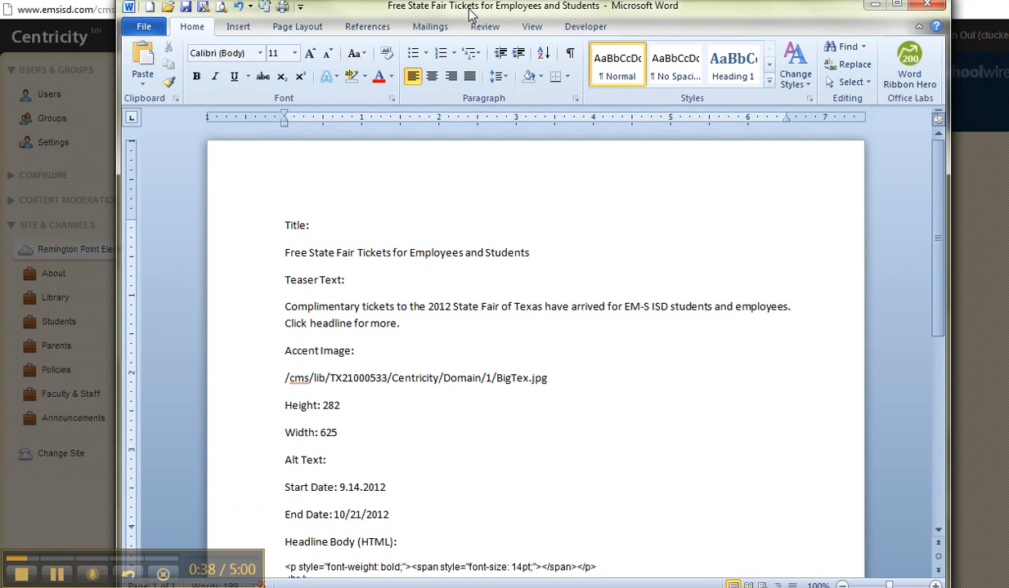
drag(472, 15, 455, 10)
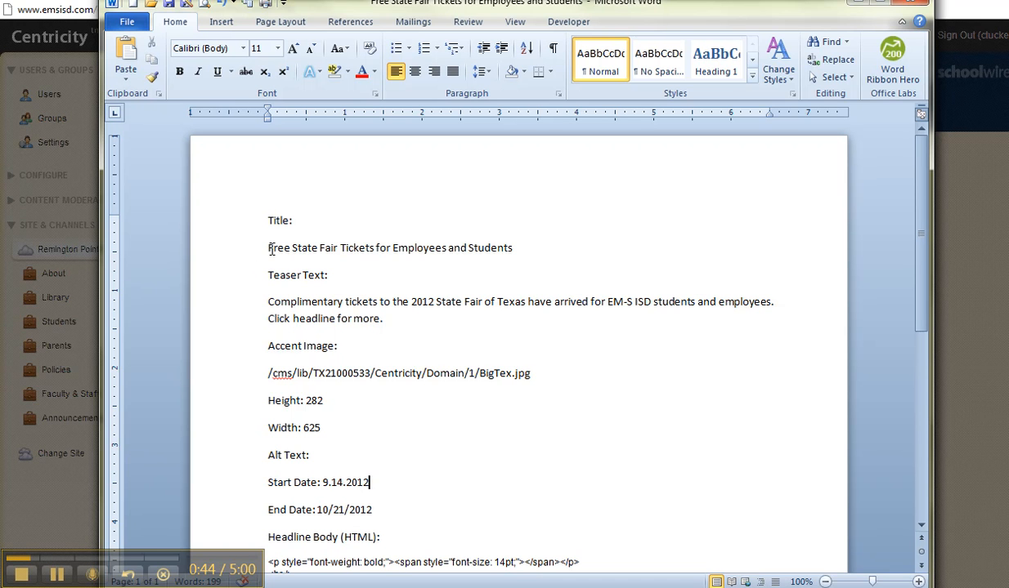
drag(270, 249, 514, 247)
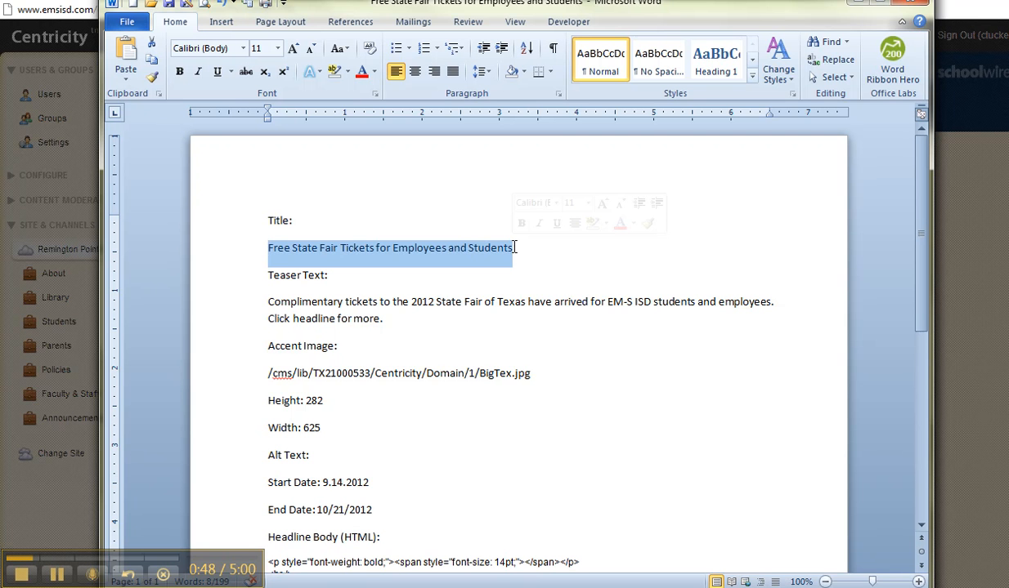
click(858, 2)
click(211, 182)
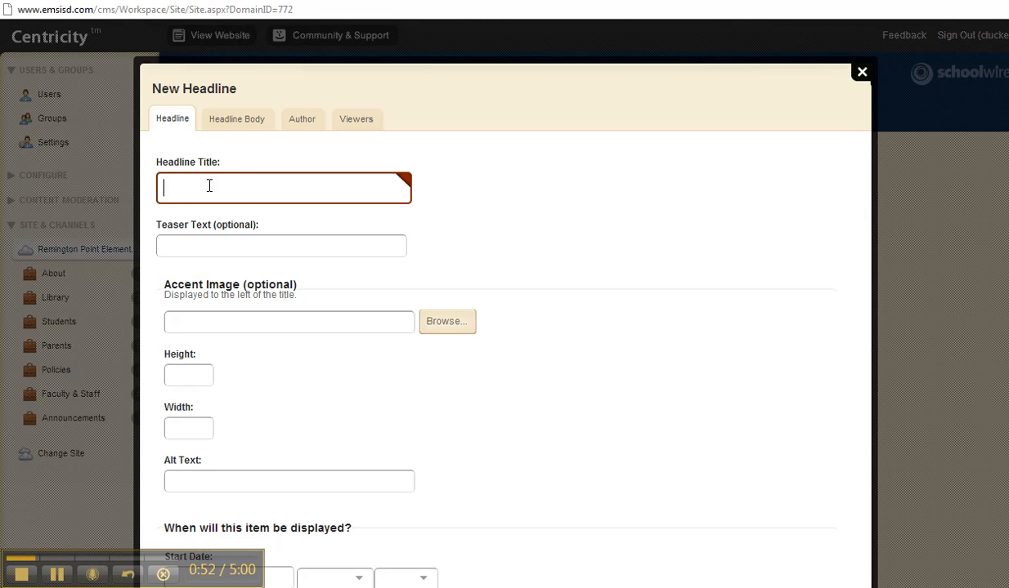
key(ctrl+v)
Copy the two-sentence teaser about complimentary 2012 State Fair of Texas tickets from the Word document into the Teaser Text.
click(388, 587)
drag(261, 294, 382, 319)
key(ctrl+c)
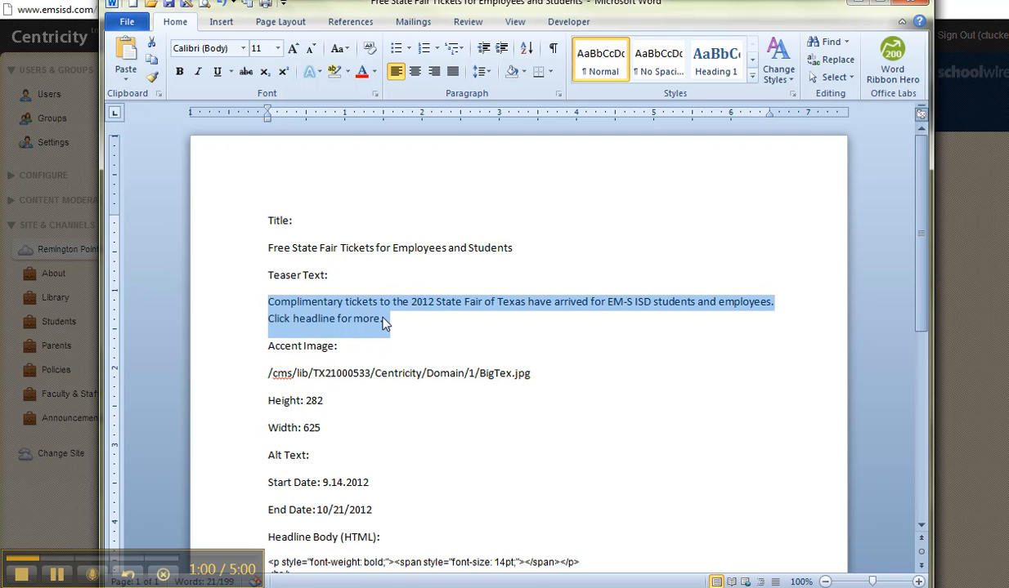
click(858, 12)
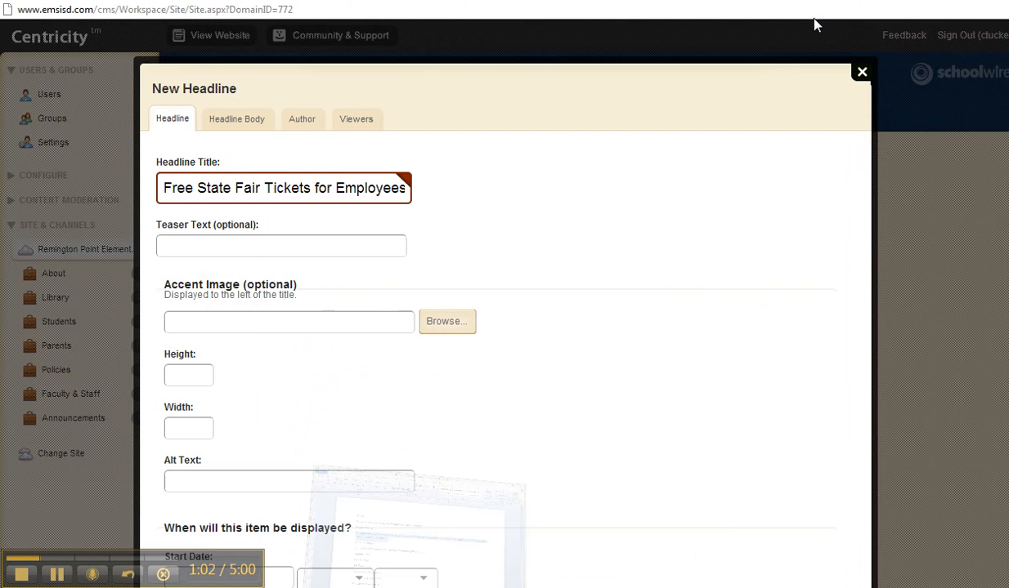
click(217, 248)
key(ctrl+v)
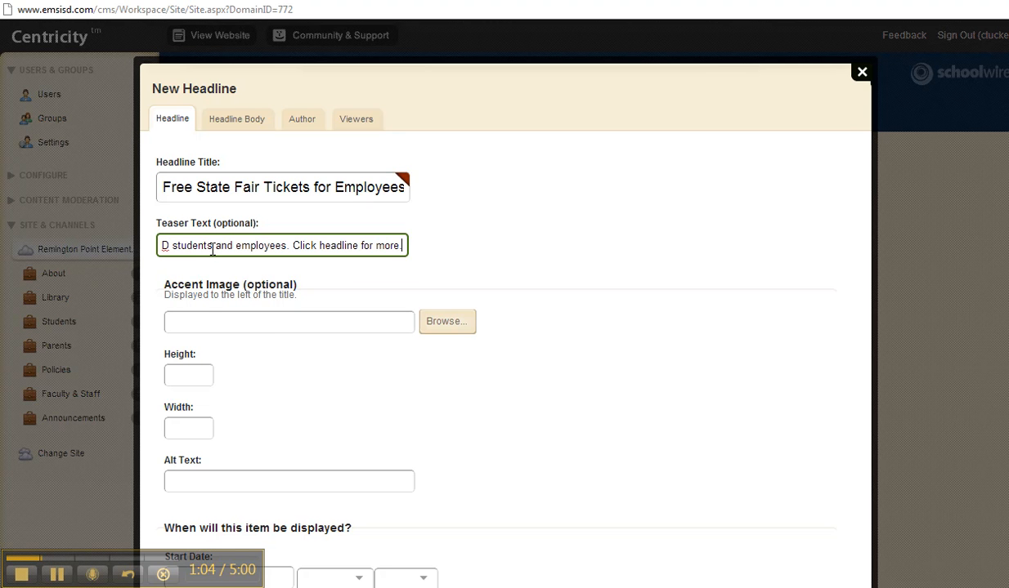
Copy the image path /cms/lib/TX21000533/Centricity/Domain/1/BigTex.jpg from the Word document into the Accent Image field.
key(alt+Tab)
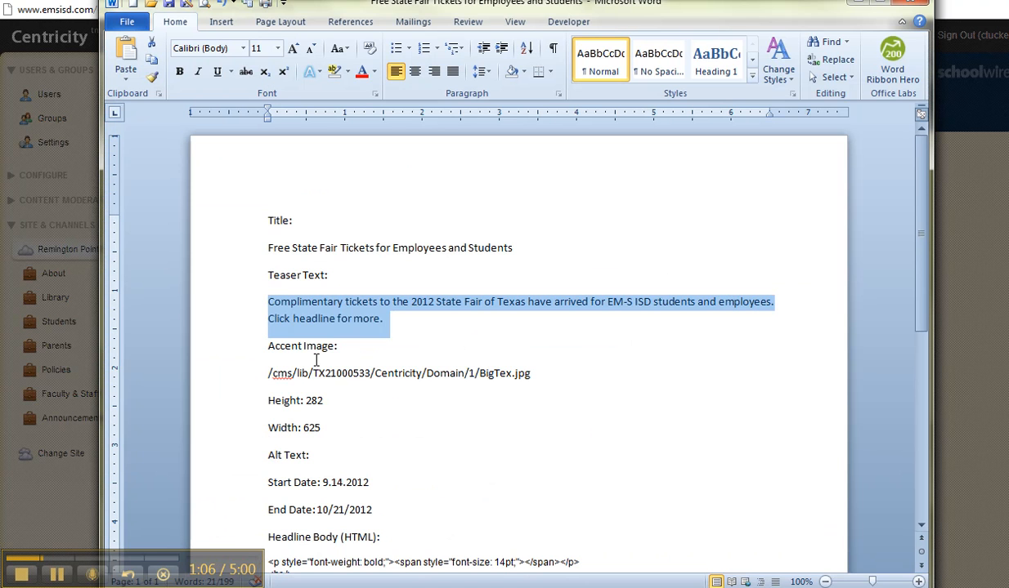
drag(268, 373, 543, 373)
key(ctrl+c)
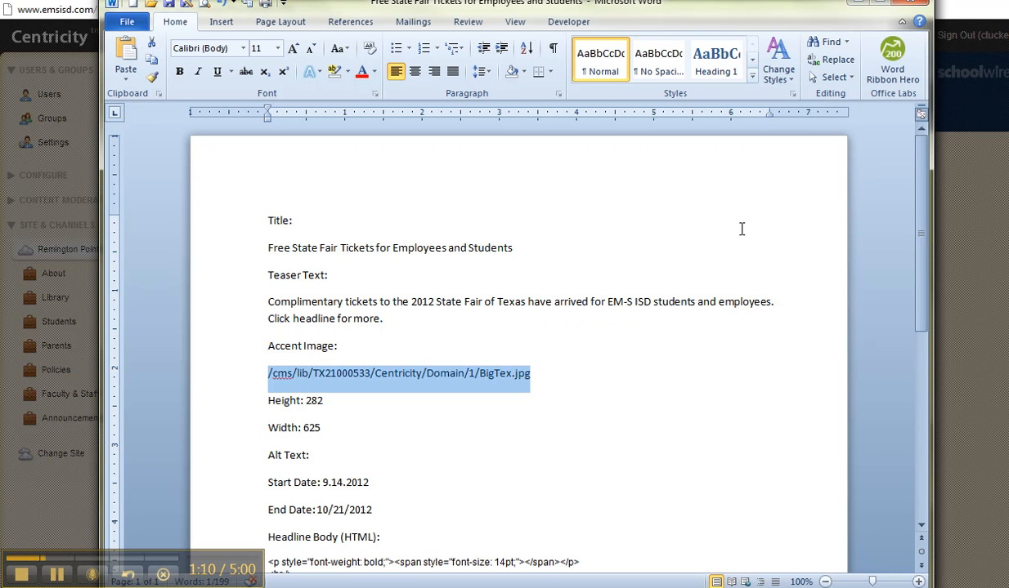
click(856, 3)
click(218, 320)
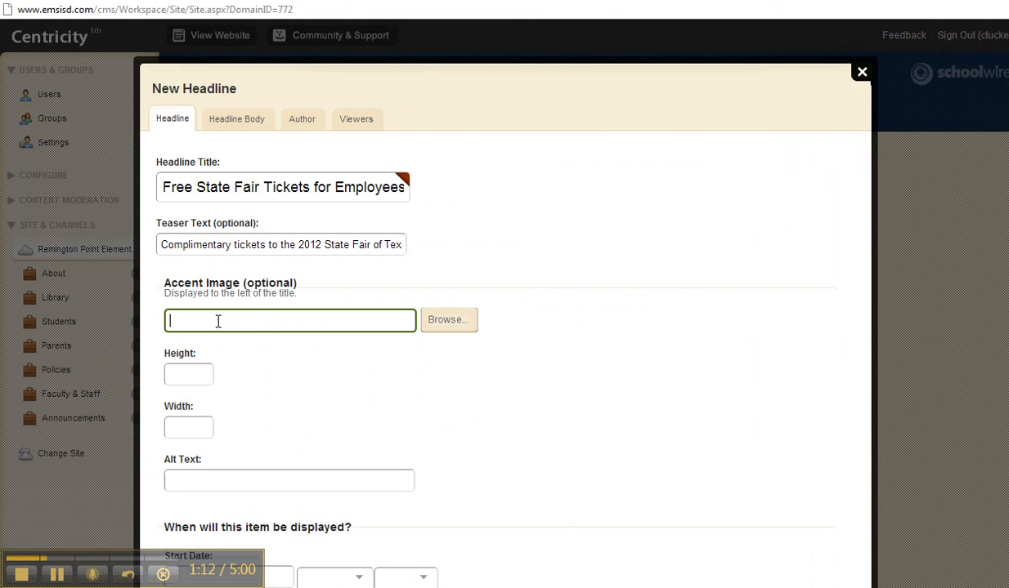
key(ctrl+v)
Set the accent image's height to 282 and its width to 625.
click(184, 375)
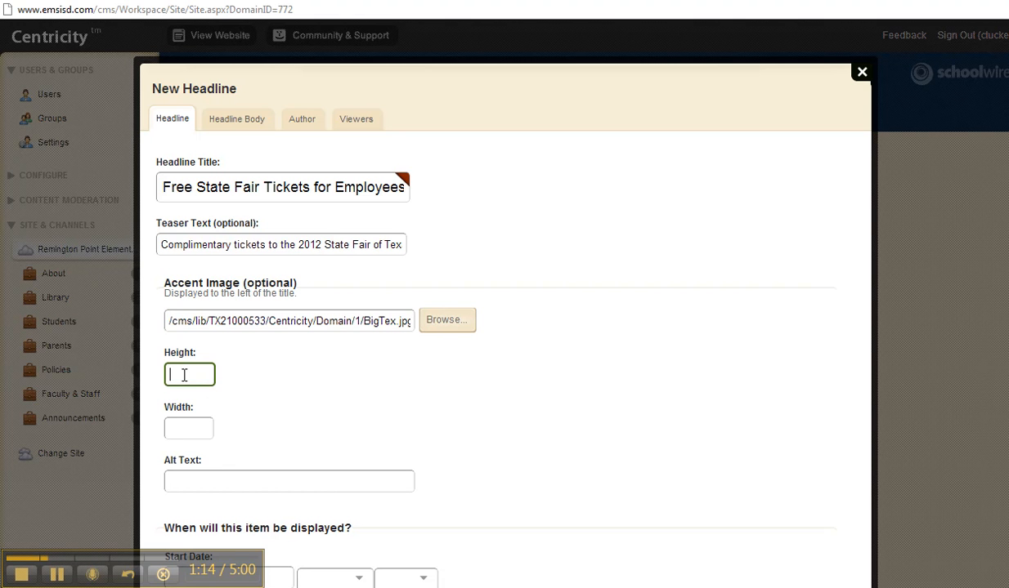
text(282)
click(197, 426)
text(625)
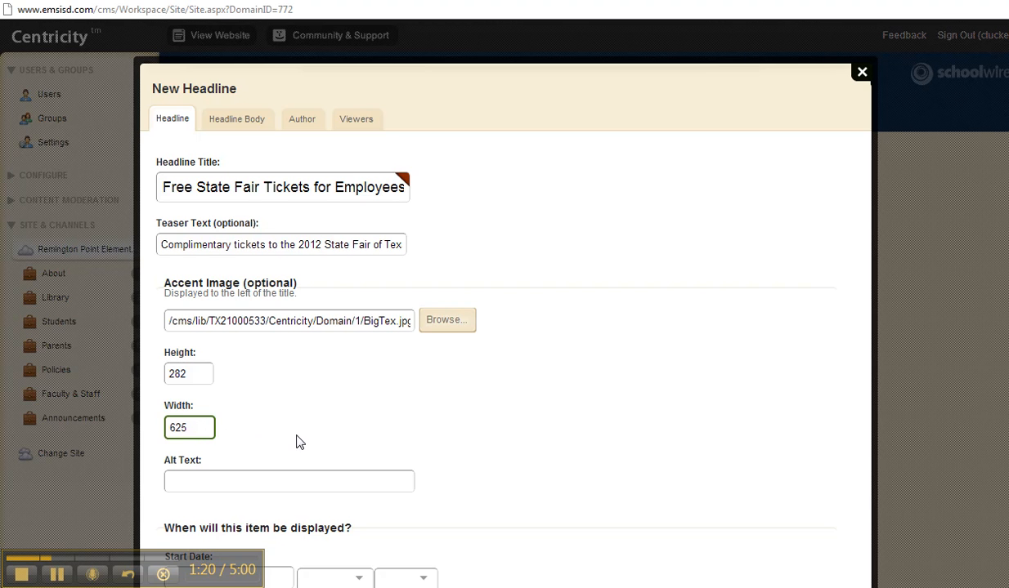
Check the display dates in the Word document and set the headline's end date to 10/21/2012.
scroll(290, 429, down, 2)
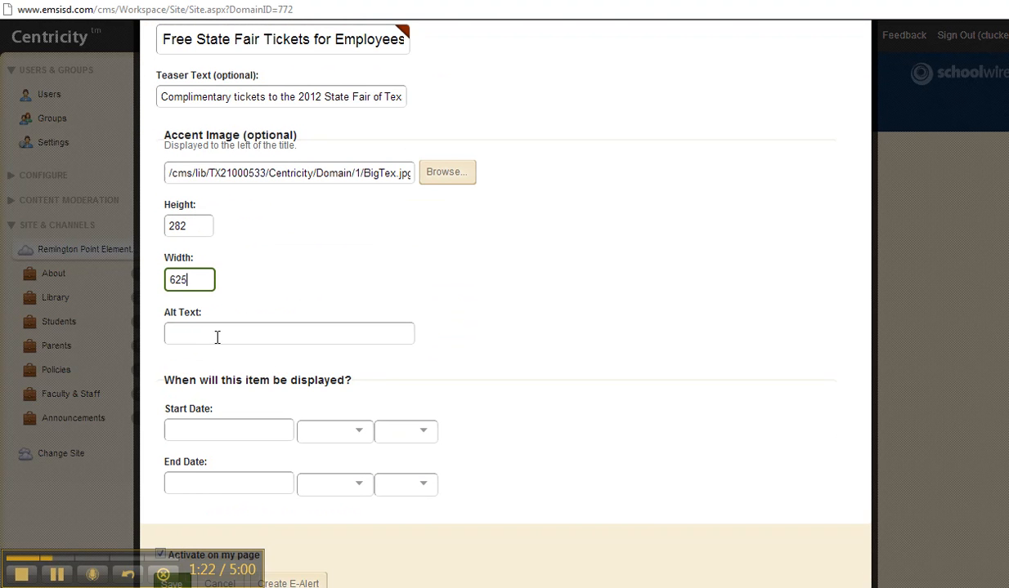
key(alt+Tab)
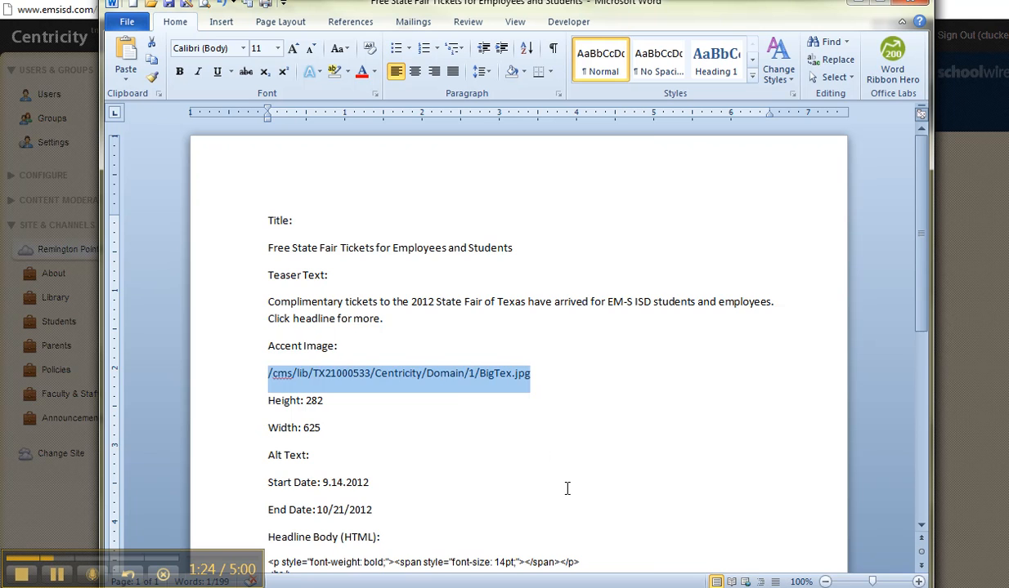
scroll(568, 487, down, 2)
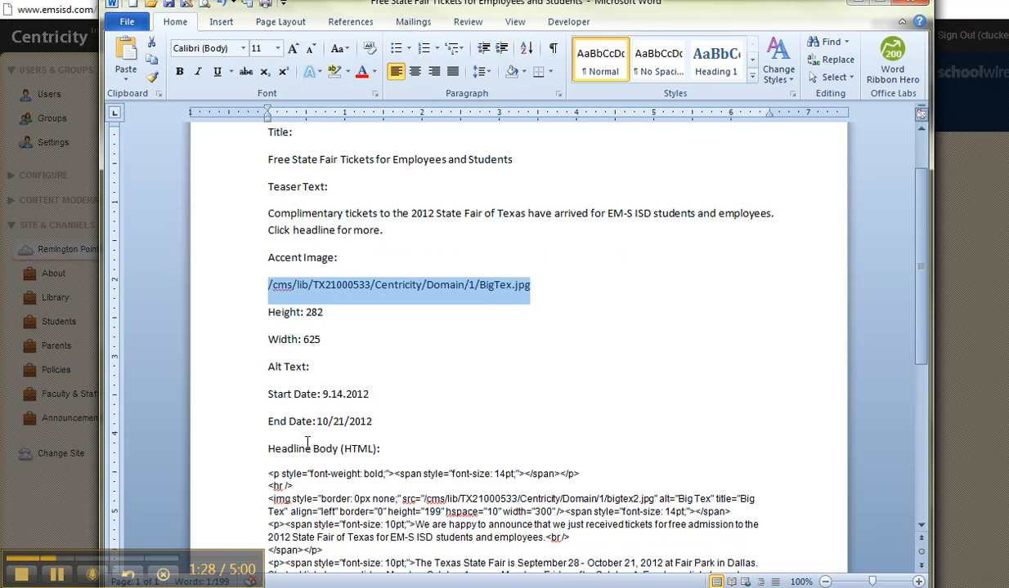
click(860, 9)
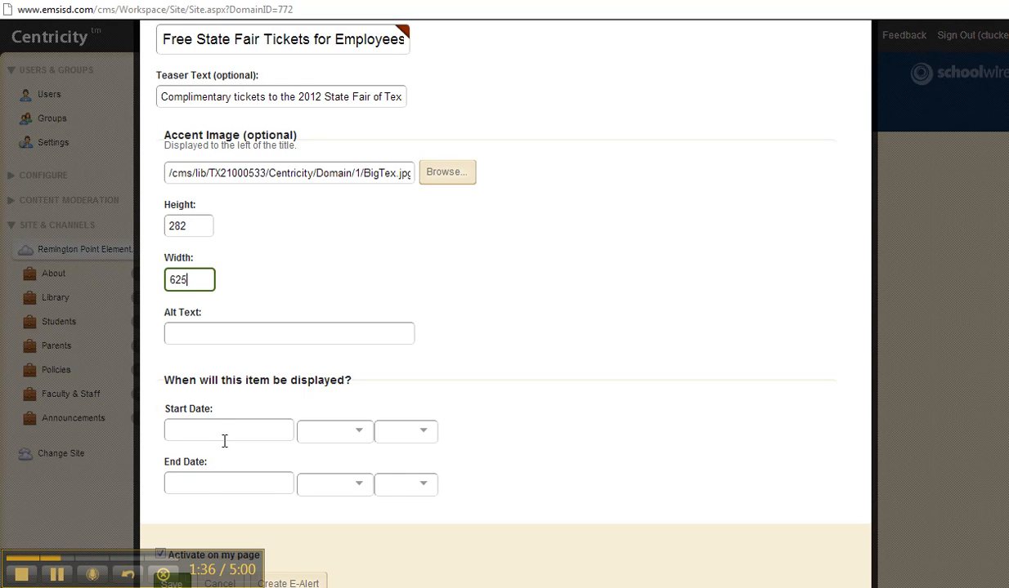
click(210, 484)
click(304, 327)
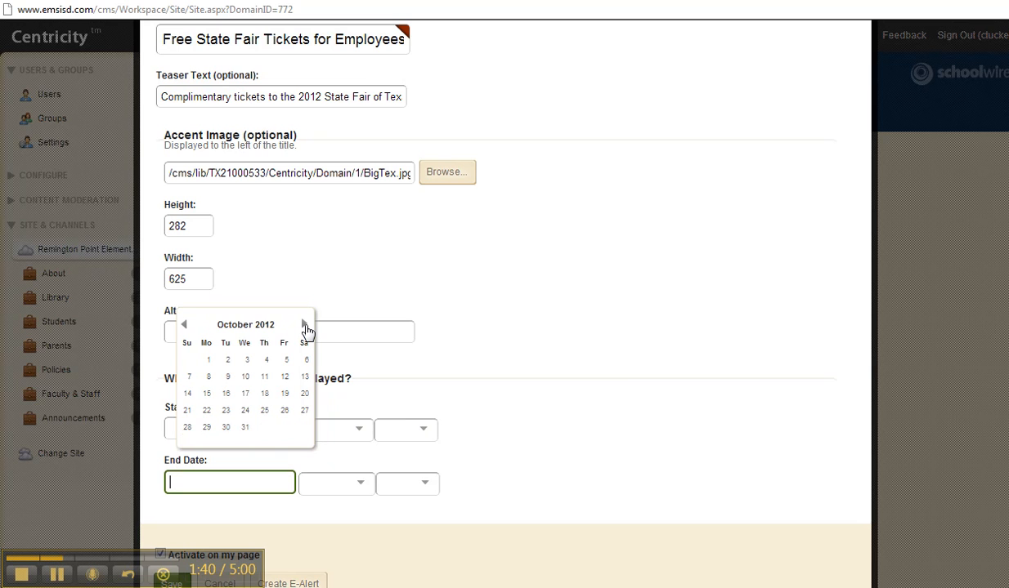
click(188, 412)
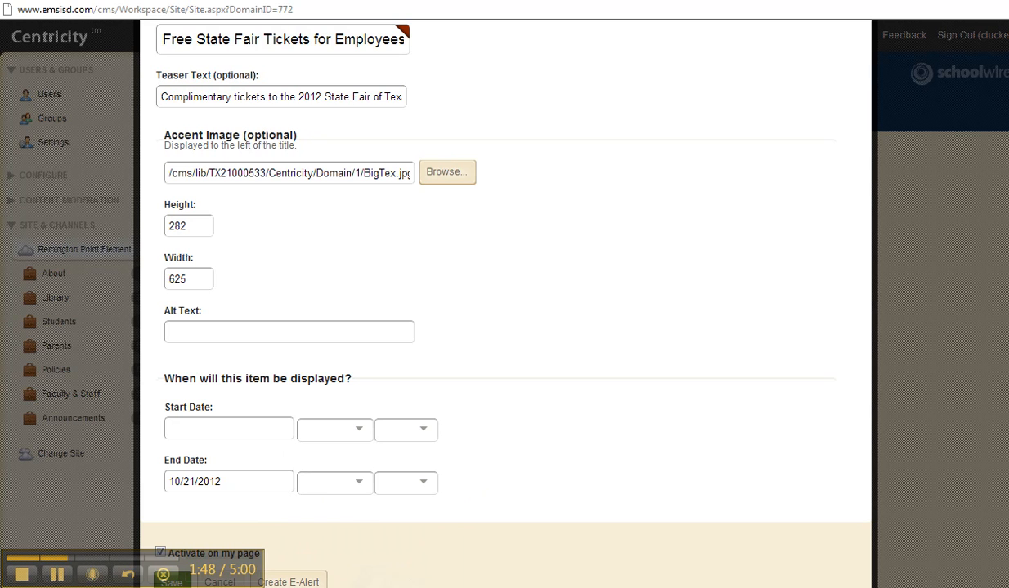
Copy all the Headline Body HTML code from the Word document and return to the New Headline form.
click(363, 587)
scroll(540, 413, down, 4)
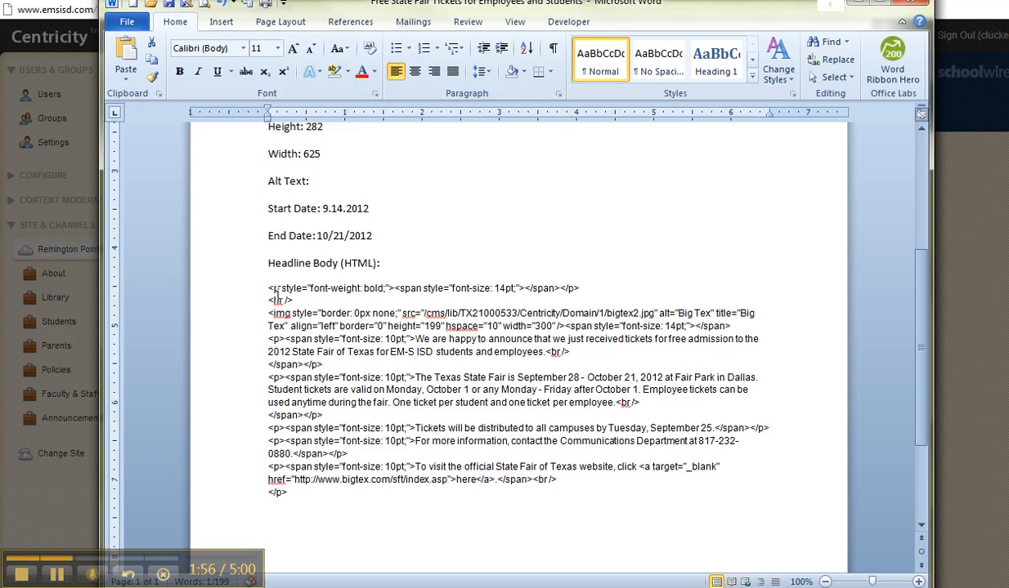
drag(270, 289, 289, 493)
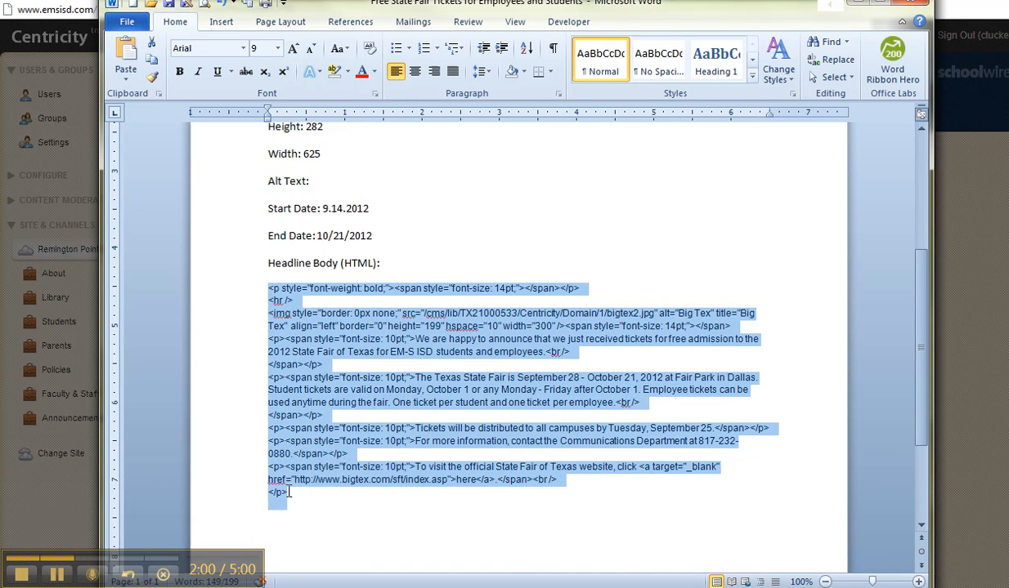
click(858, 4)
click(573, 319)
scroll(573, 319, up, 3)
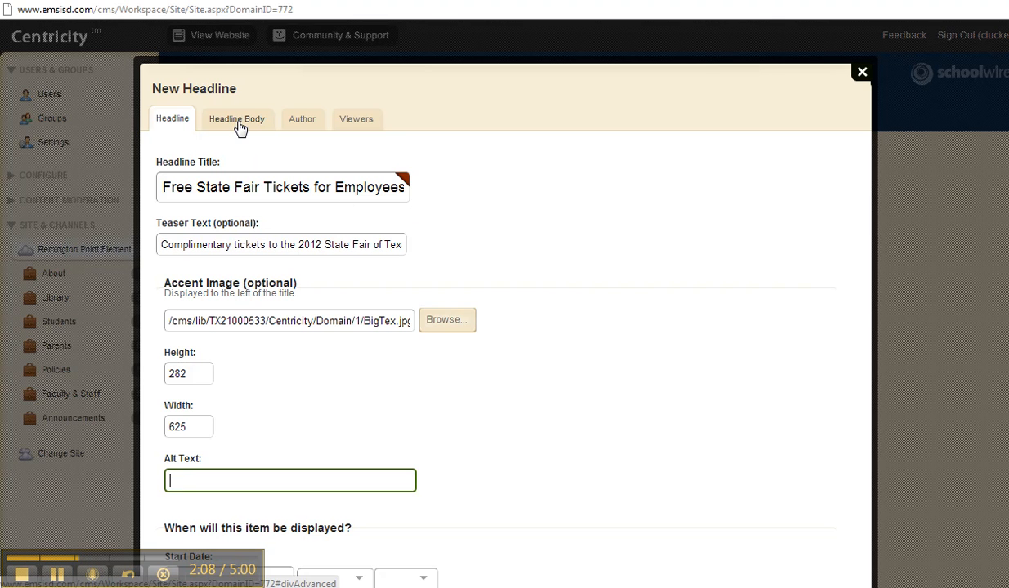
Insert the copied code as plain text into the Headline Body's HTML view, keeping line breaks.
click(239, 122)
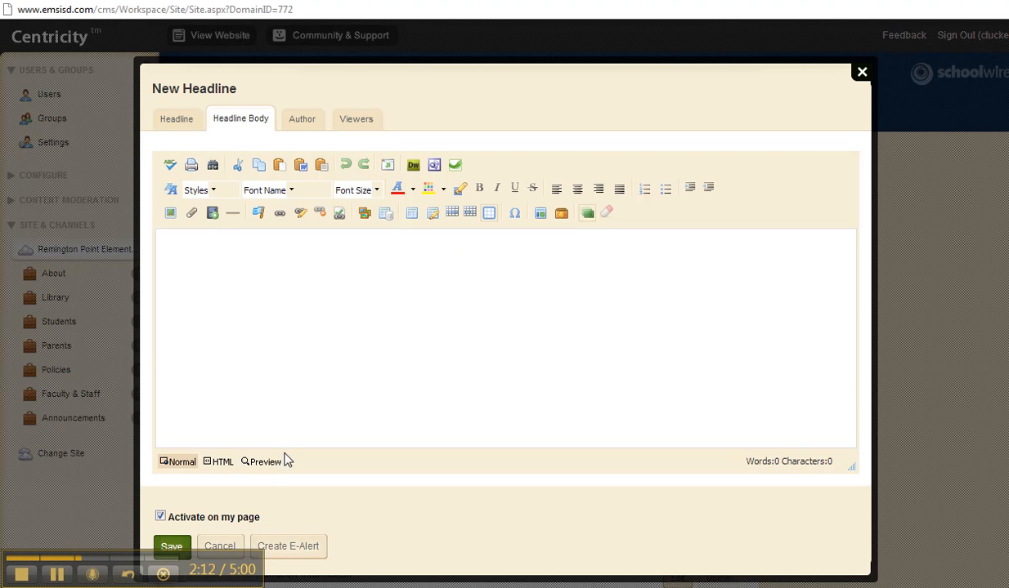
click(219, 463)
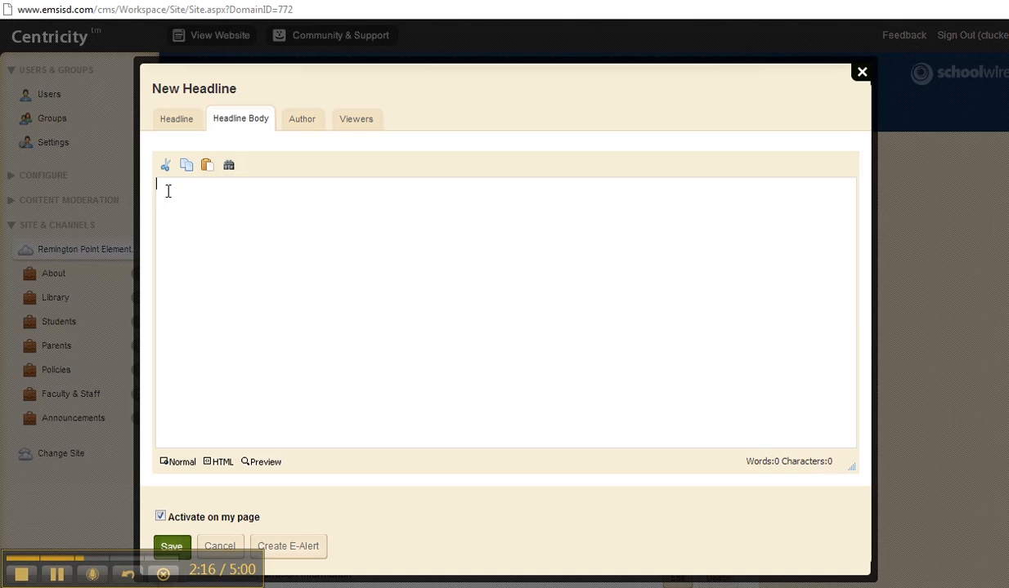
click(207, 168)
click(366, 211)
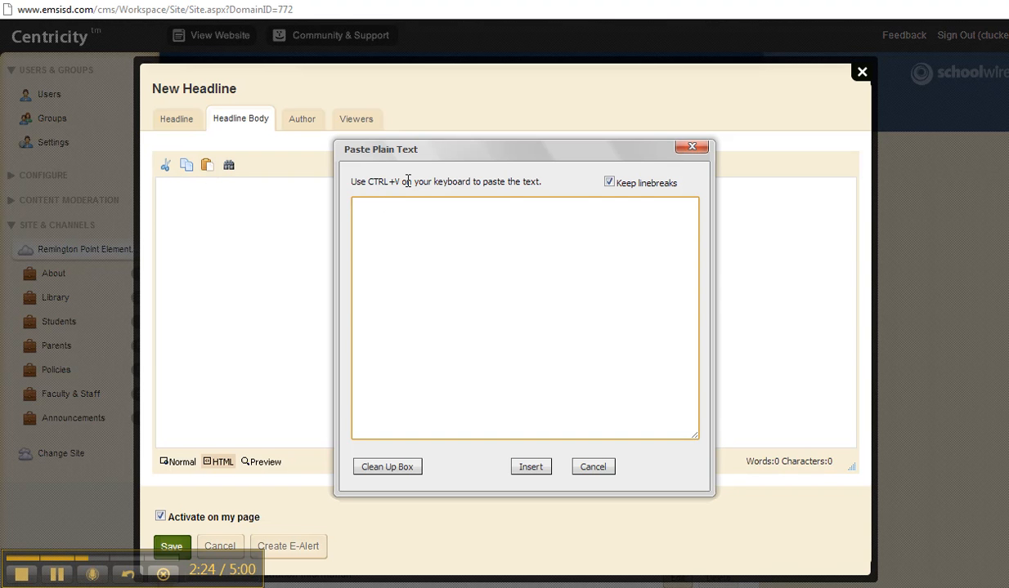
key(ctrl+v)
click(530, 467)
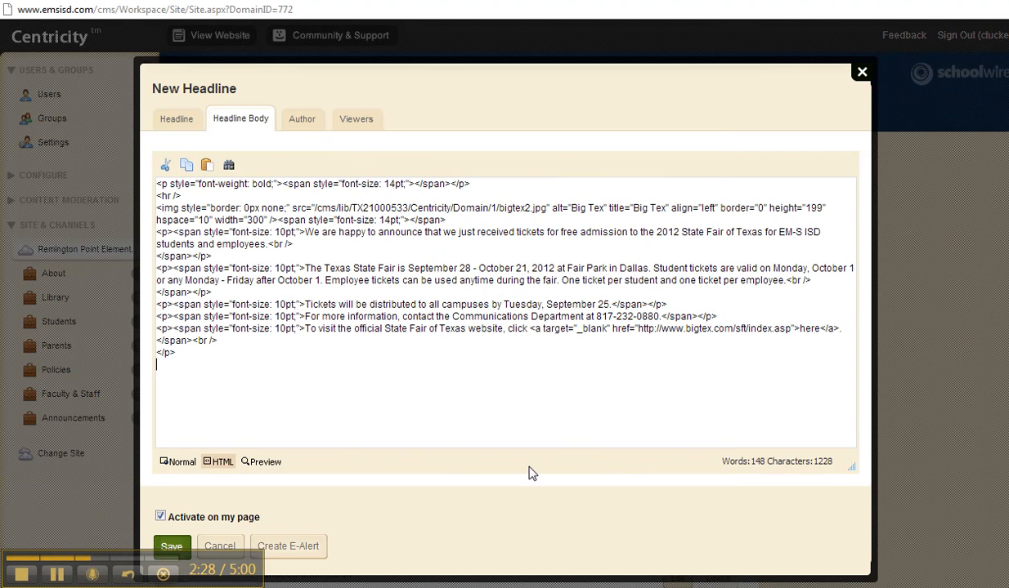
Switch the headline body back to the Normal view and save the new headline.
click(177, 463)
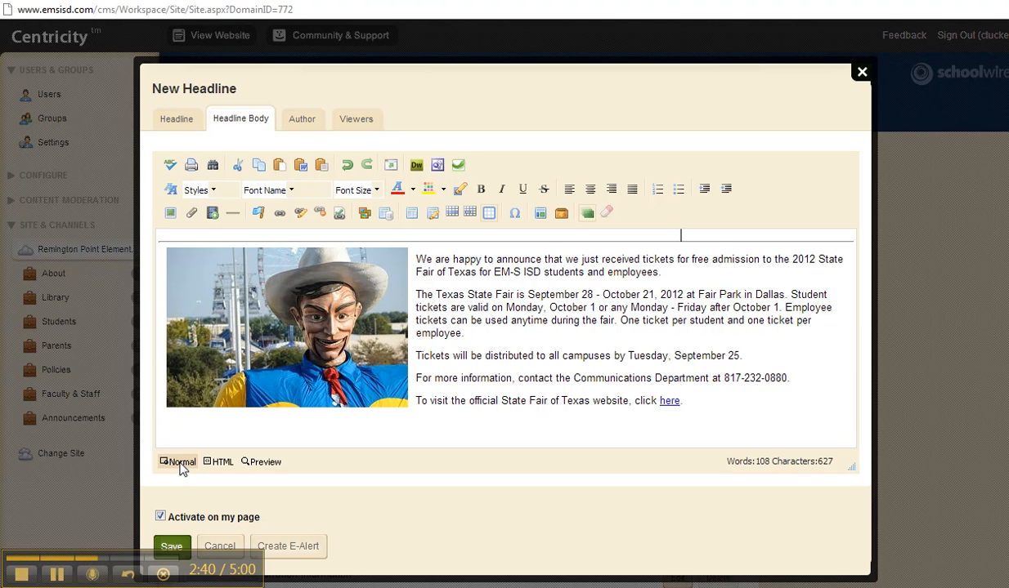
click(173, 547)
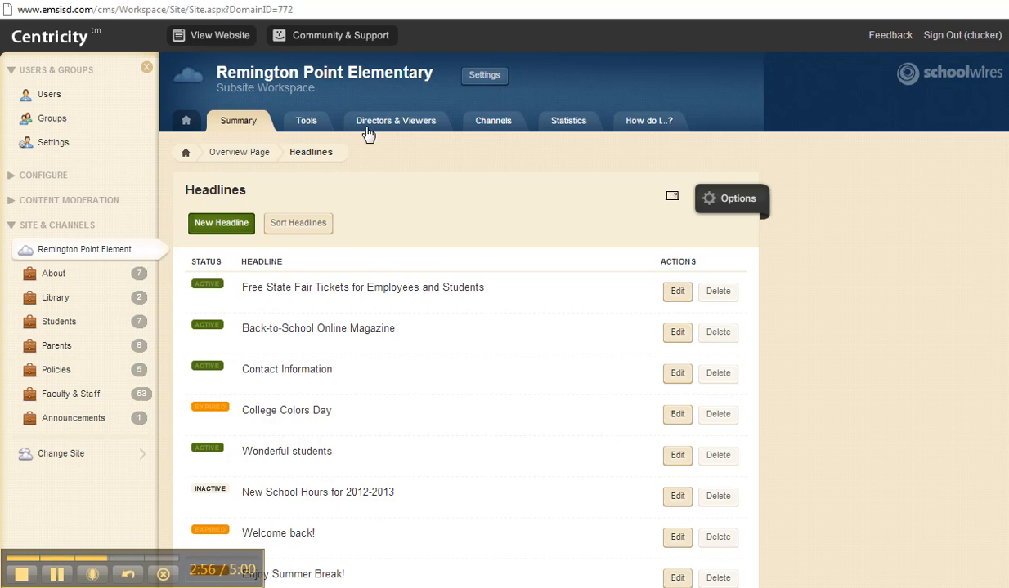
View the website, open the Free State Fair Tickets headline to check its article, and close the website view.
click(233, 39)
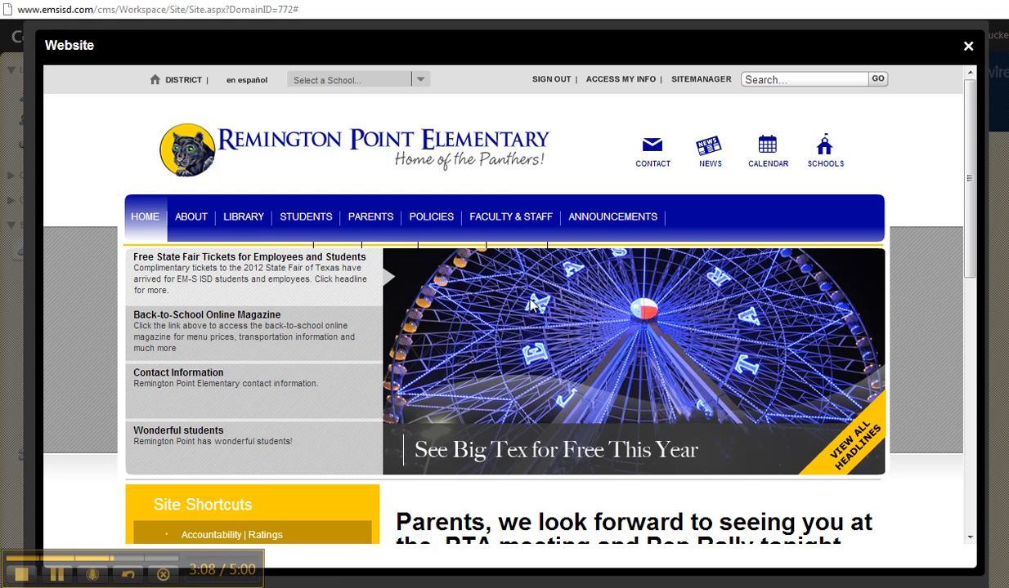
click(286, 261)
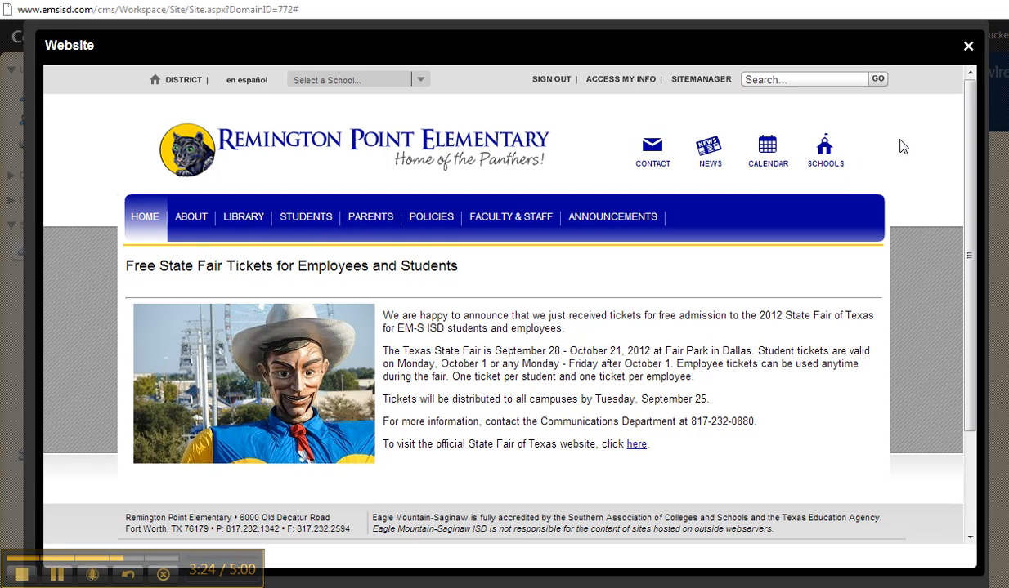
click(969, 50)
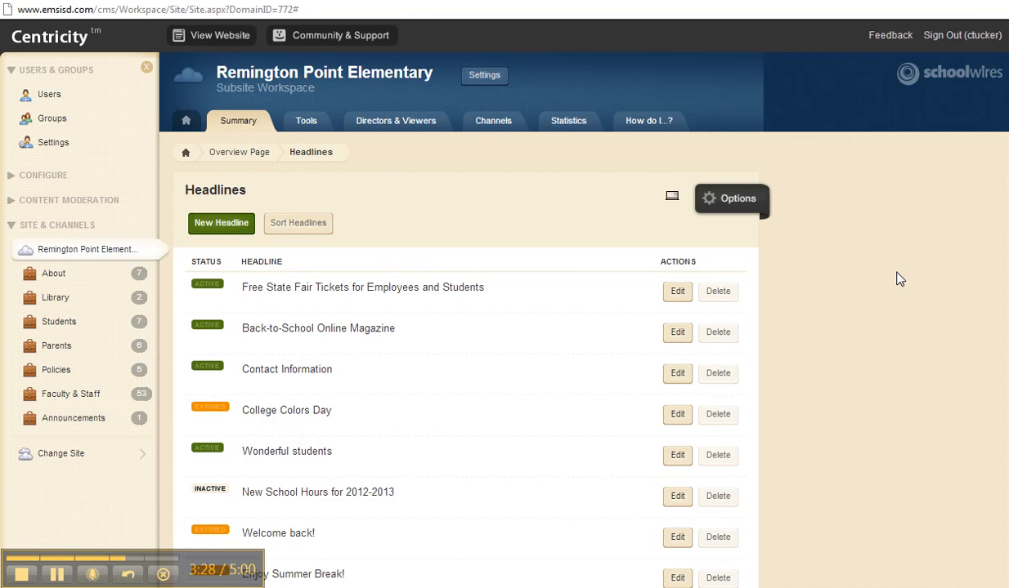